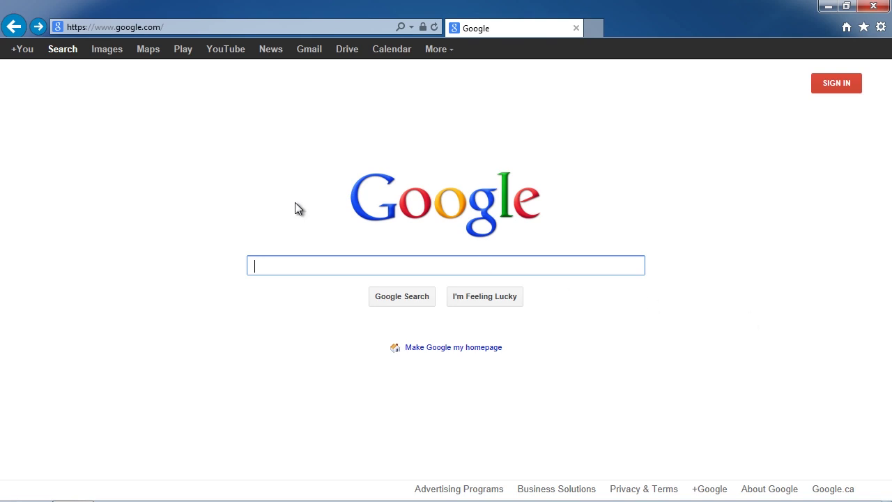
left_click(168, 27)
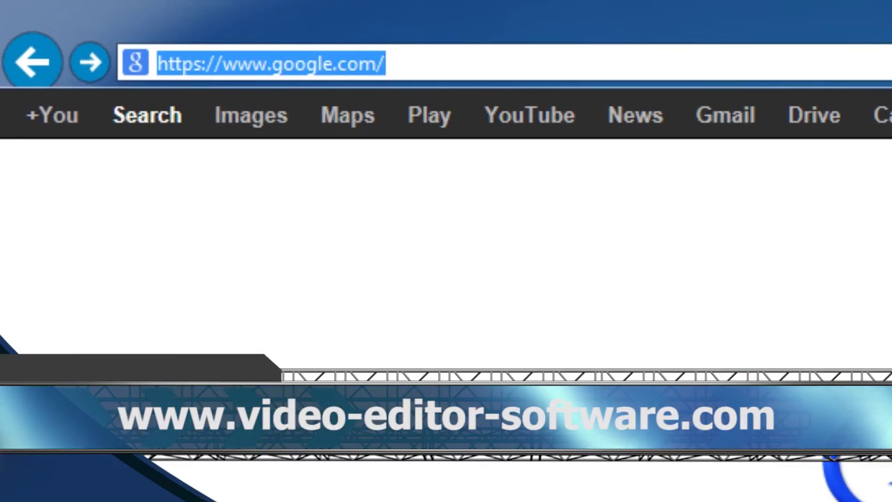
type("www")
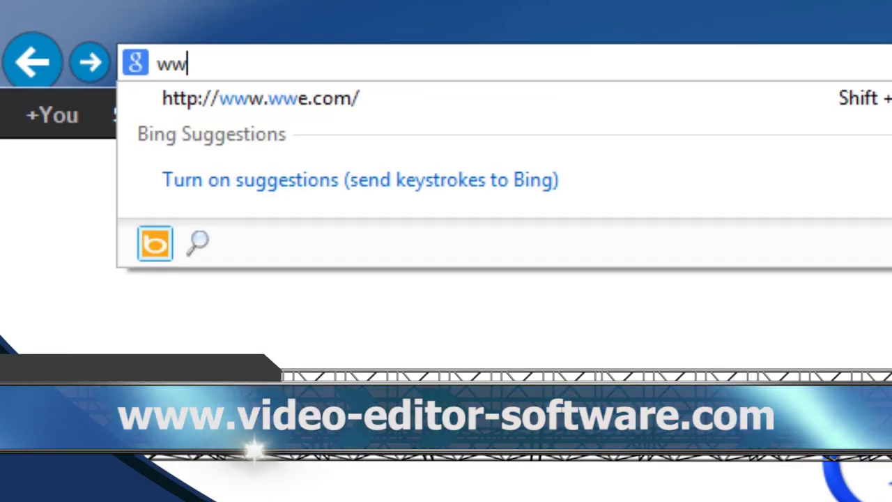
type(".video-editor-software")
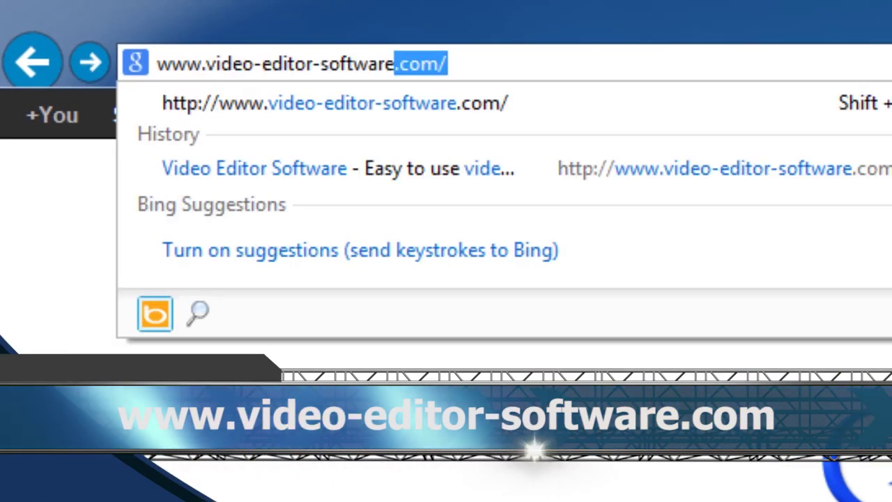
type(".com")
key("Return")
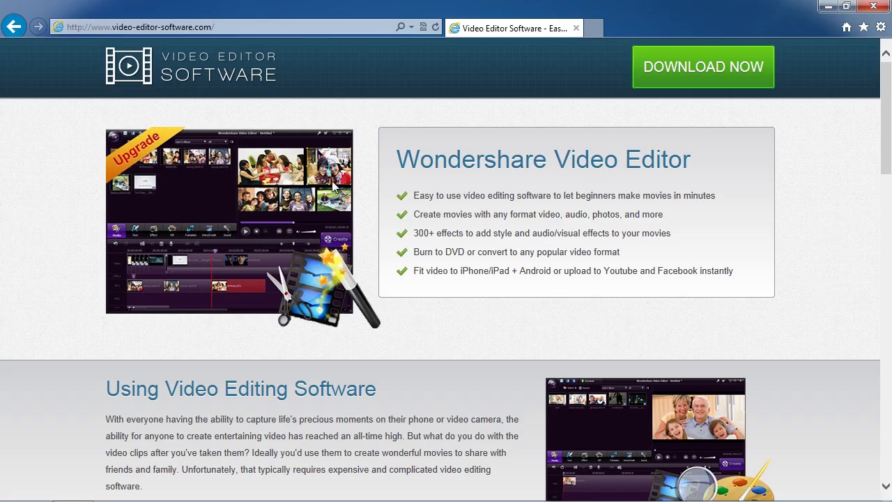
Go to the download page, keep Windows as the system, and start the free trial download
left_click(711, 66)
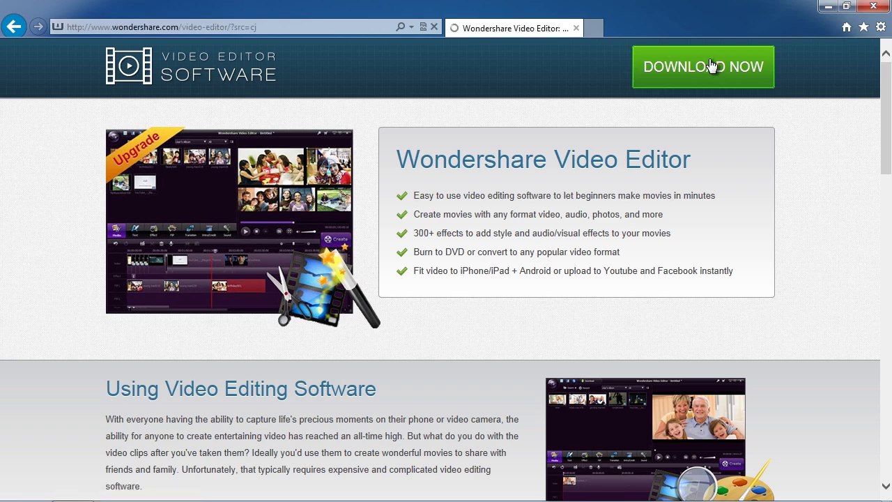
scroll(497, 312, "down", 1)
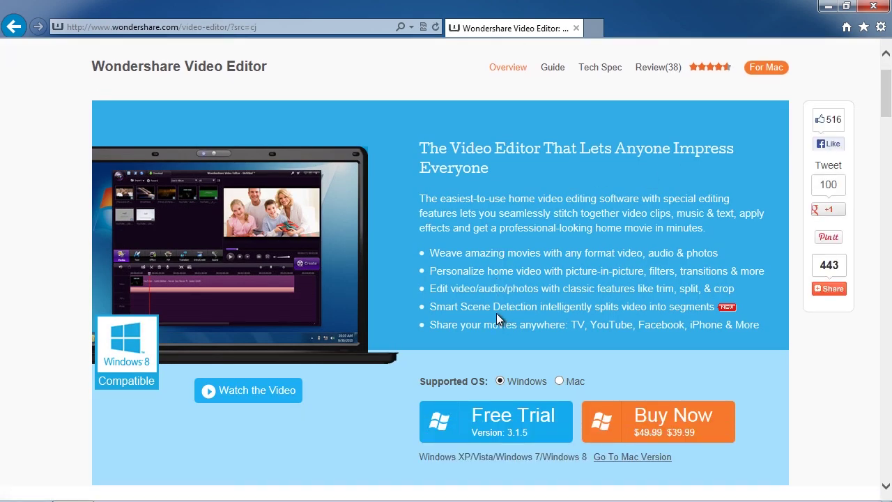
scroll(496, 313, "down", 1)
left_click(560, 312)
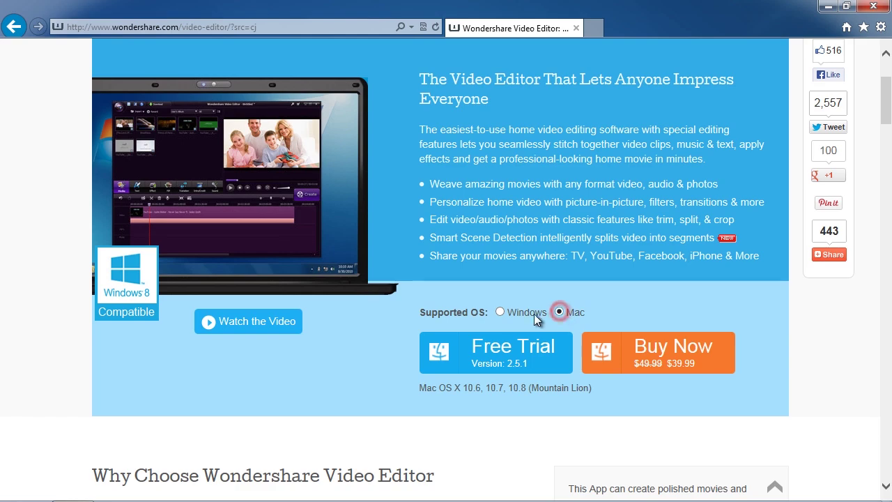
left_click(499, 312)
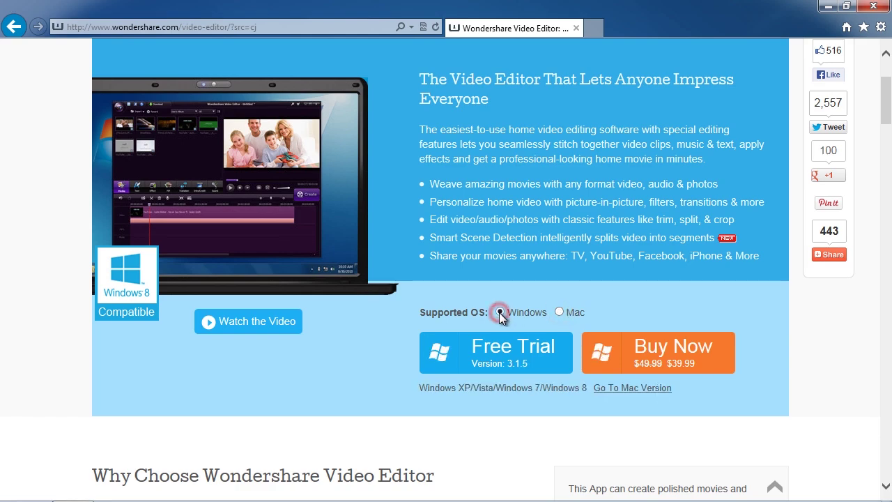
left_click(507, 355)
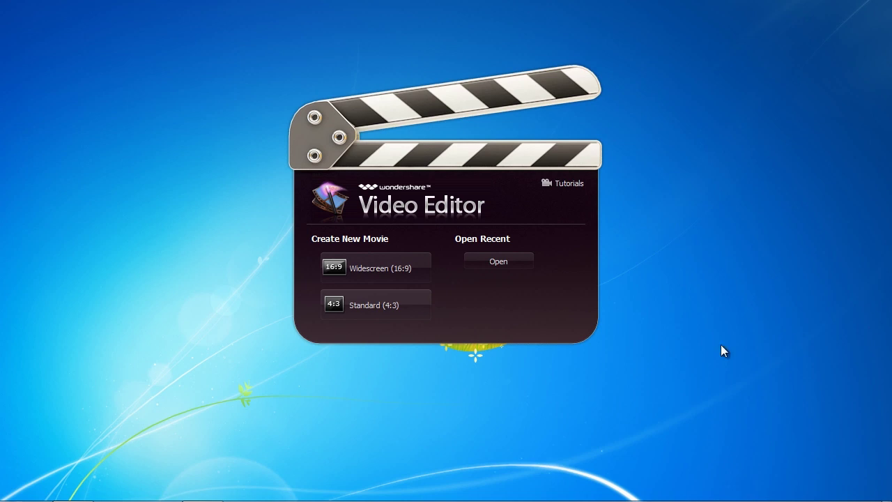
Start a Standard 4:3 movie and import 'Flying eagle point of view.mov'
left_click(371, 309)
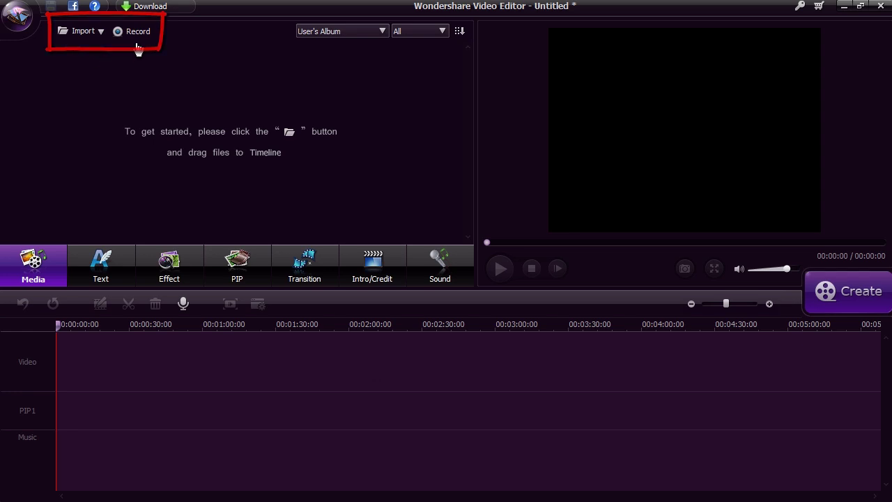
left_click(76, 32)
left_click_drag(647, 217, 649, 252)
left_click(453, 268)
left_click(537, 384)
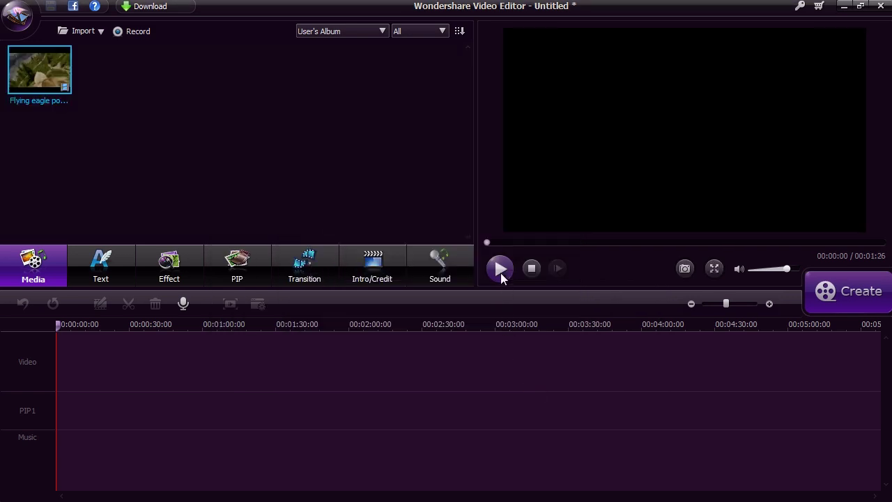
Preview the eagle clip, put it on the Video track, and zoom the timeline to fit it
left_click(501, 269)
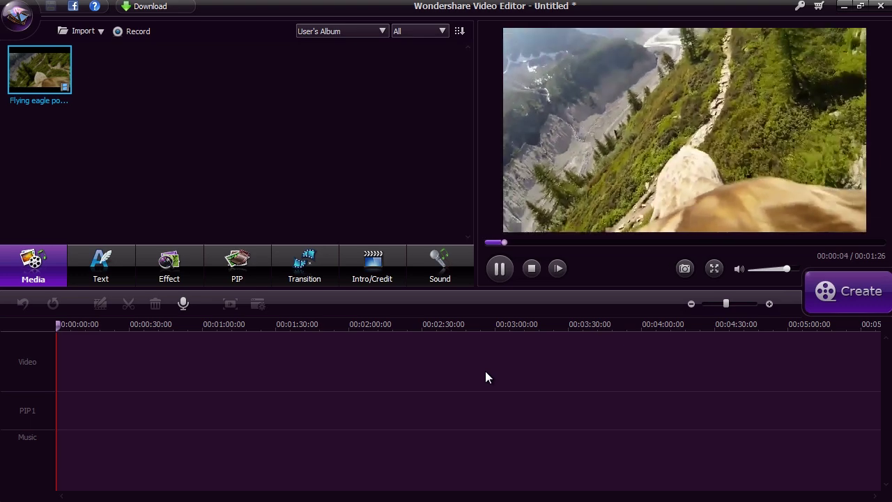
left_click(501, 269)
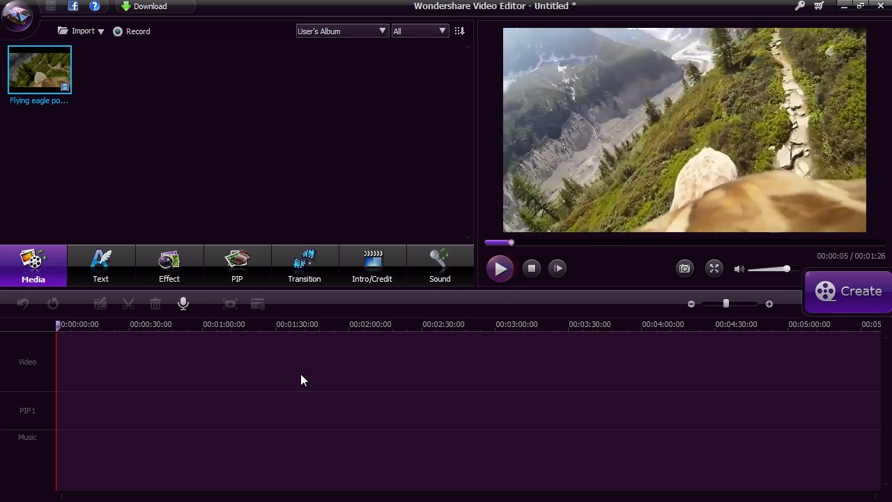
left_click_drag(48, 73, 51, 78)
left_click_drag(68, 342, 130, 363)
left_click_drag(725, 302, 733, 305)
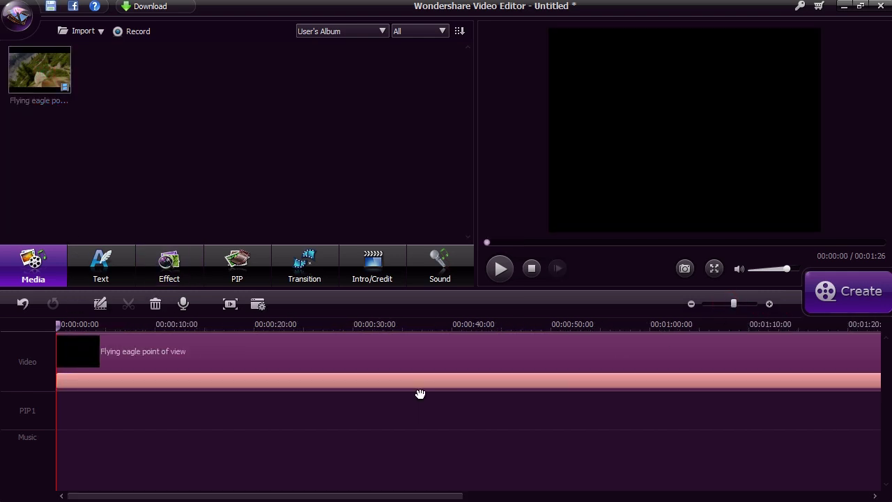
In the eagle clip's edit settings, shift the hue to -3 and adjust the speed slider
left_click(378, 324)
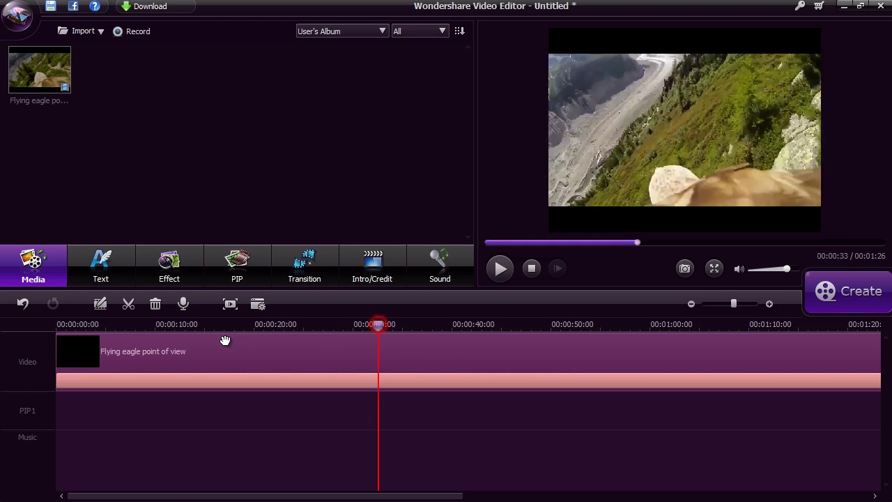
left_click(99, 305)
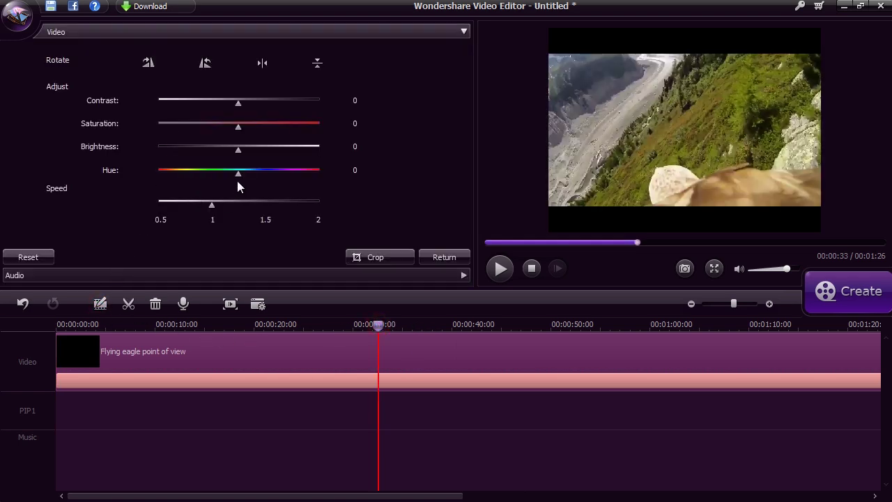
mouse_move(246, 175)
left_mouse_down()
mouse_move(267, 173)
mouse_move(196, 170)
mouse_move(236, 173)
left_mouse_up()
left_click_drag(212, 207, 307, 208)
Rotate the clip through quarter turns back to upright and close the edit settings
left_click(203, 64)
left_click(203, 64)
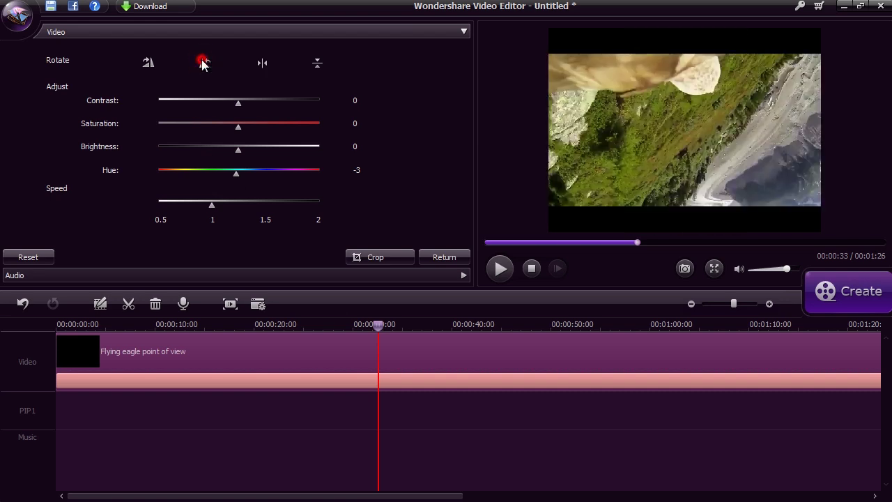
left_click(204, 64)
left_click(203, 64)
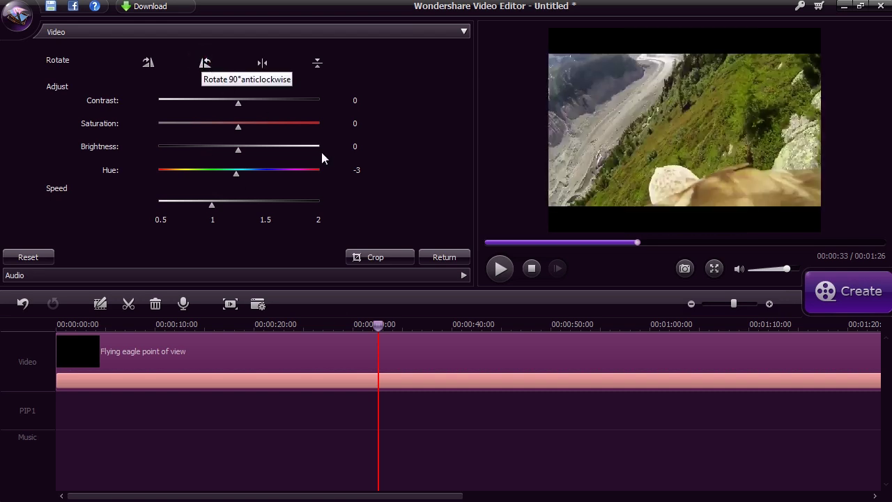
left_click(444, 259)
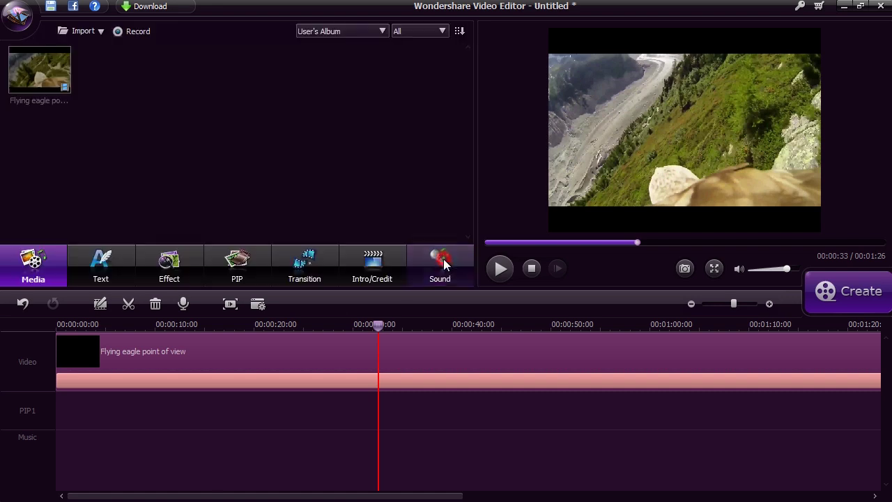
left_click(813, 329)
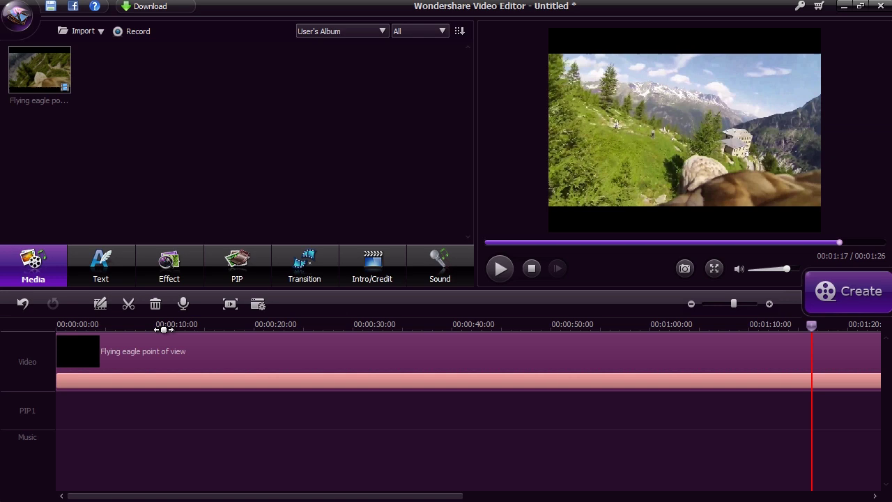
Split the eagle clip at 1:17 and delete the trailing piece
left_click(128, 307)
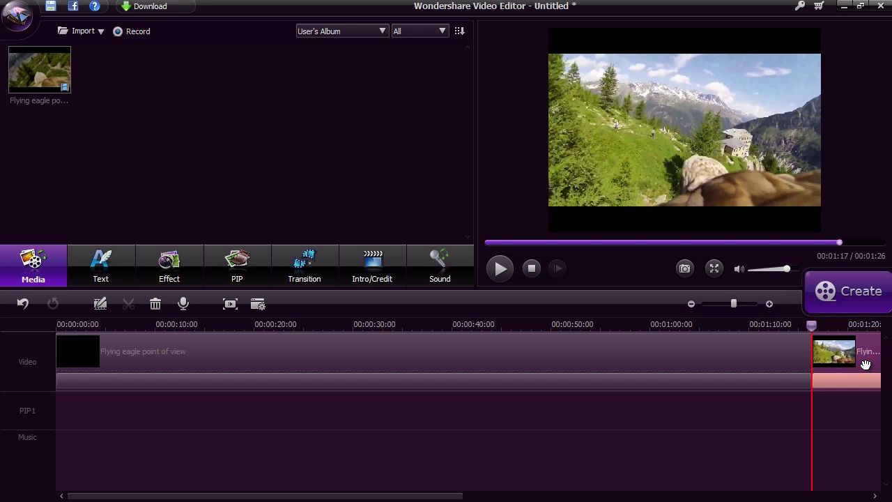
key("Delete")
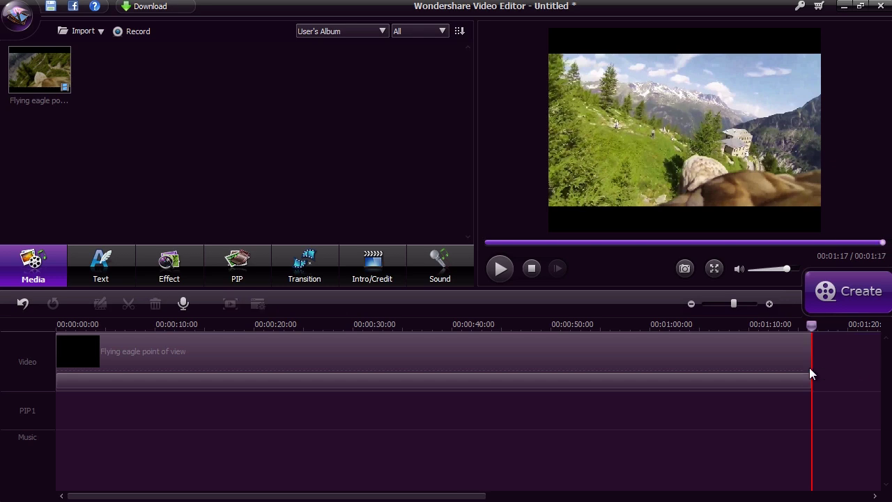
left_click(574, 325)
left_click(574, 353)
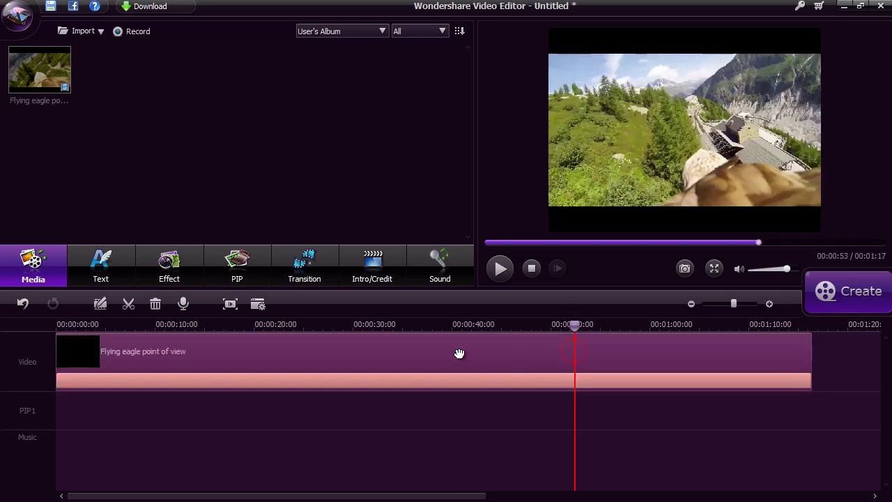
Paste a short piece at 0:53, delete it again, and play back the join
key("ctrl+v")
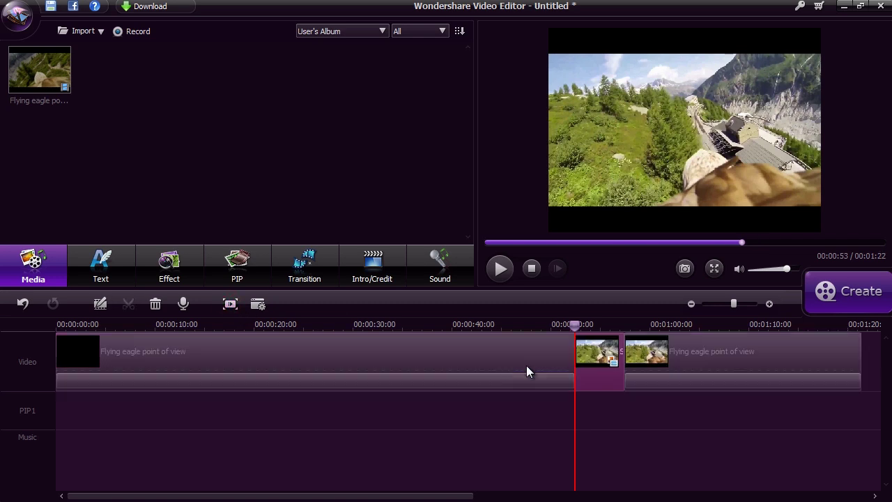
left_click(607, 357)
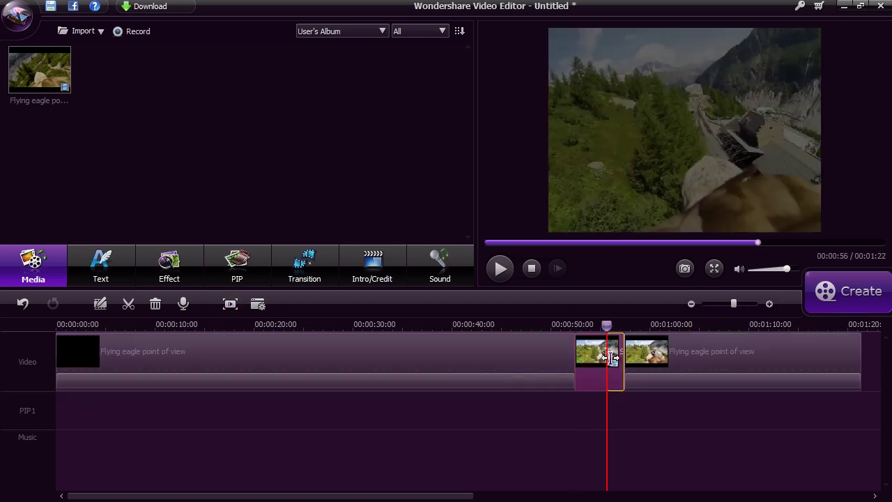
key("Delete")
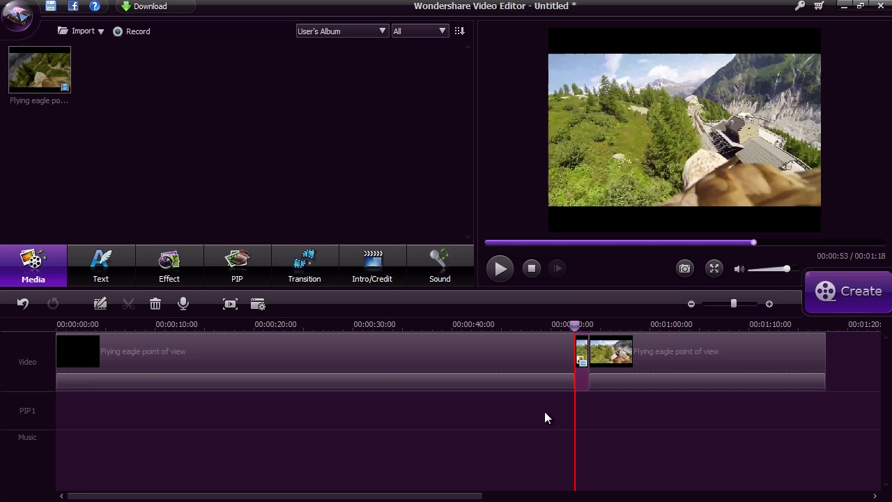
key("space")
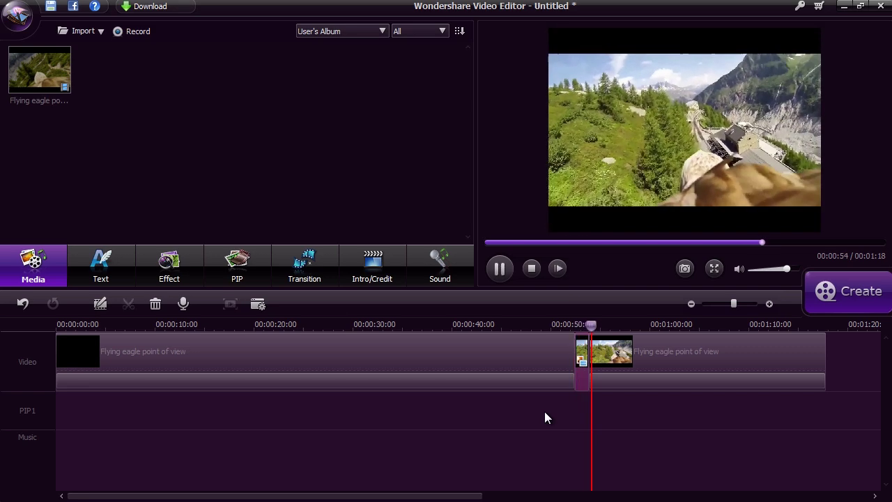
key("space")
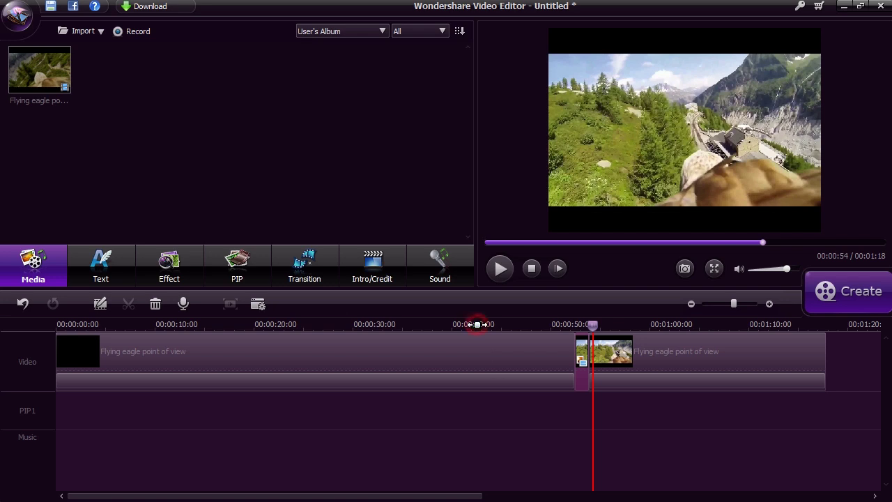
left_click(477, 324)
Place the Rotate out text template on the timeline at 0:43
left_click(478, 354)
left_click(111, 272)
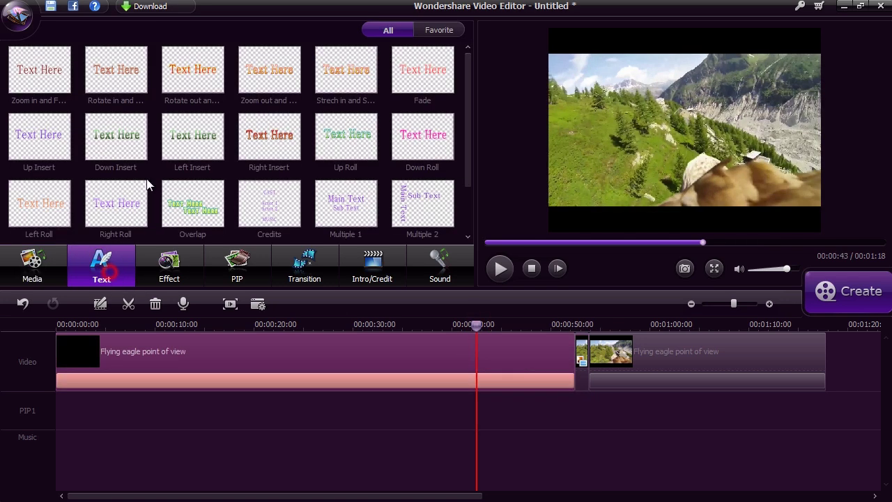
left_click(195, 69)
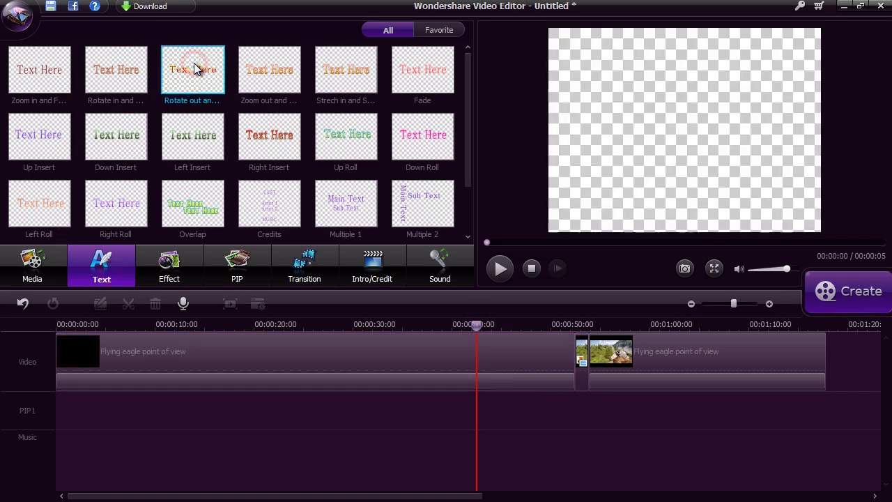
left_click_drag(195, 68, 491, 438)
Change the title text to 'Free bird!' and play the video to check it
double_click(497, 437)
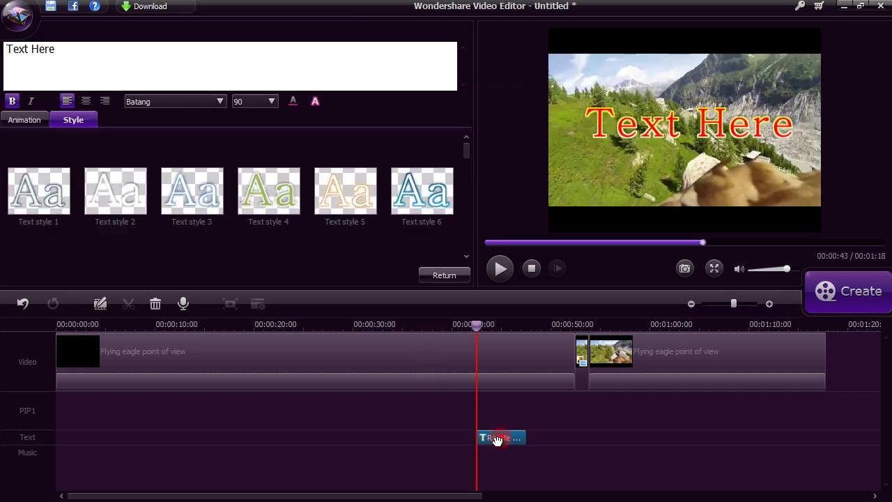
left_click_drag(64, 49, 5, 50)
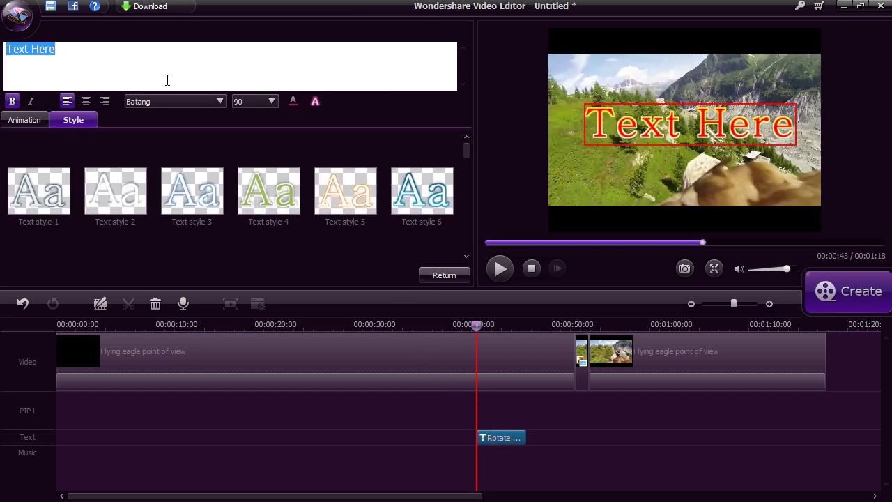
type("Free bird!")
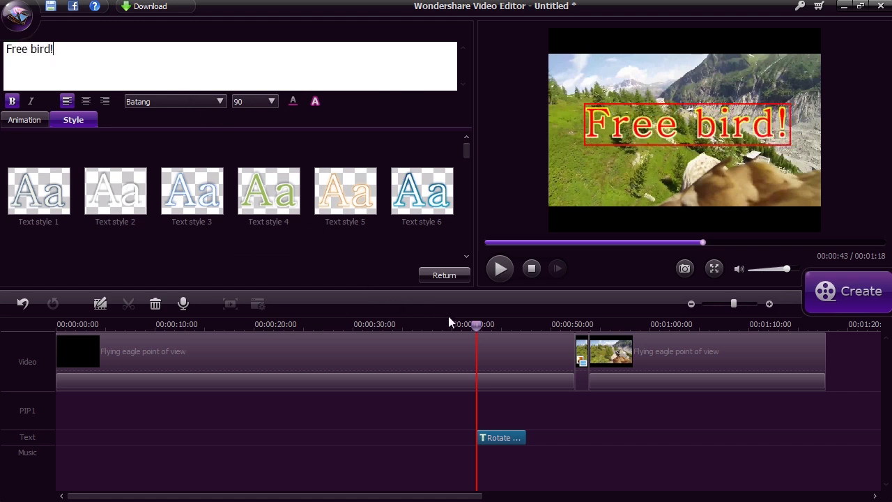
left_click(453, 278)
key("space")
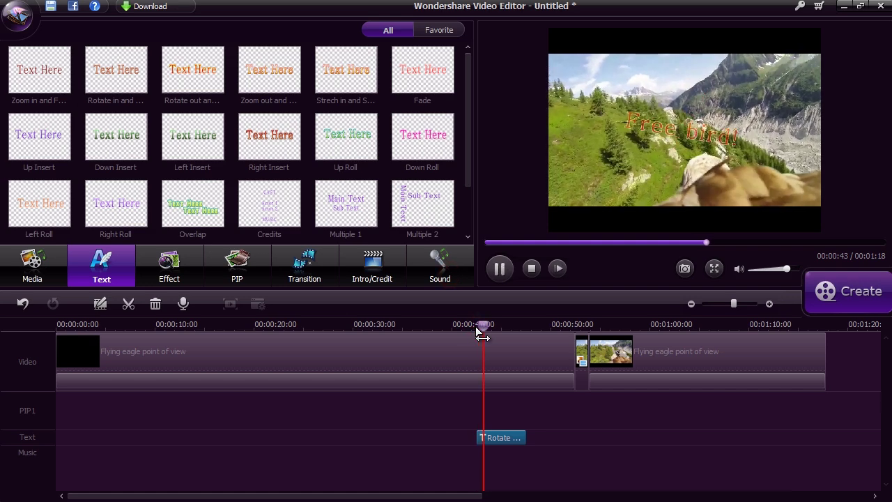
key("space")
With the playhead at 0:33, preview the BWFilter and Hot effects
left_click(384, 324)
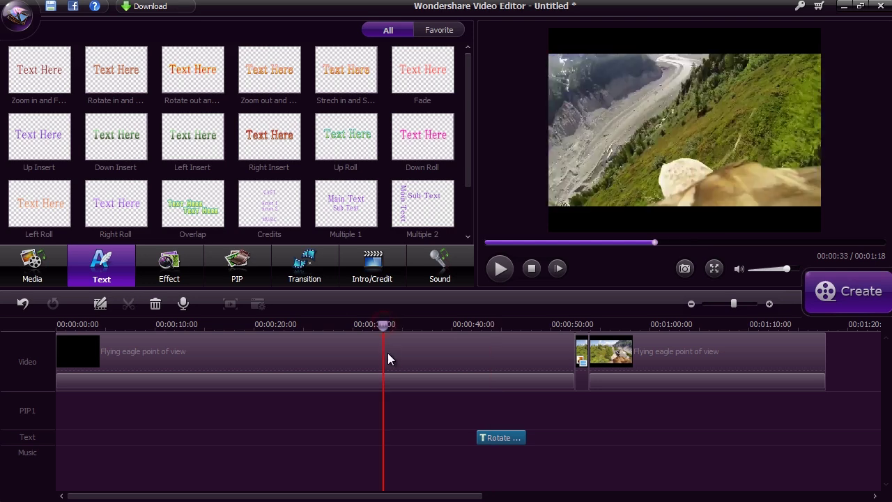
left_click(387, 359)
left_click(170, 265)
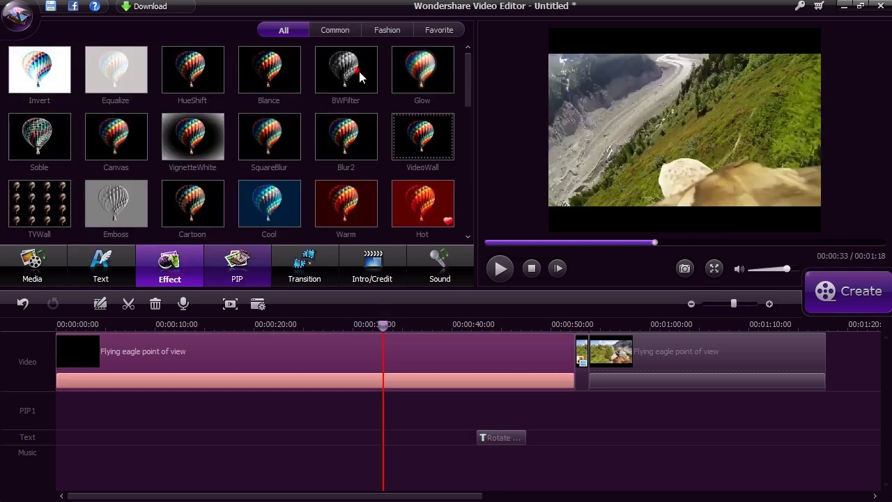
left_click(360, 77)
left_click(499, 268)
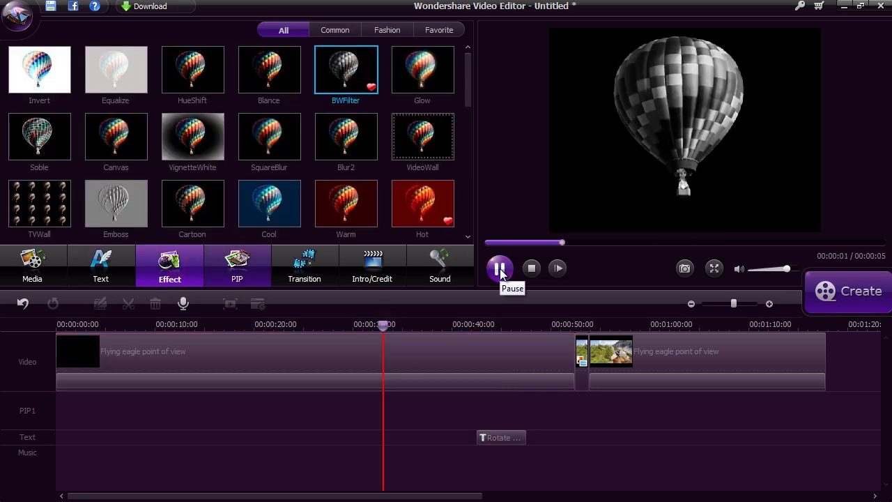
left_click(422, 203)
left_click(499, 269)
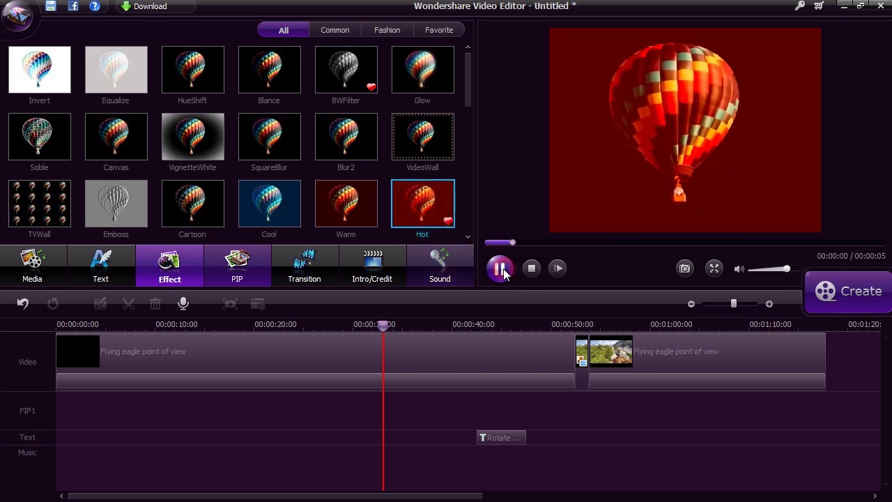
left_click(499, 268)
Apply the Partical 1 effect at 0:33 and play to check it
left_click_drag(467, 92, 467, 240)
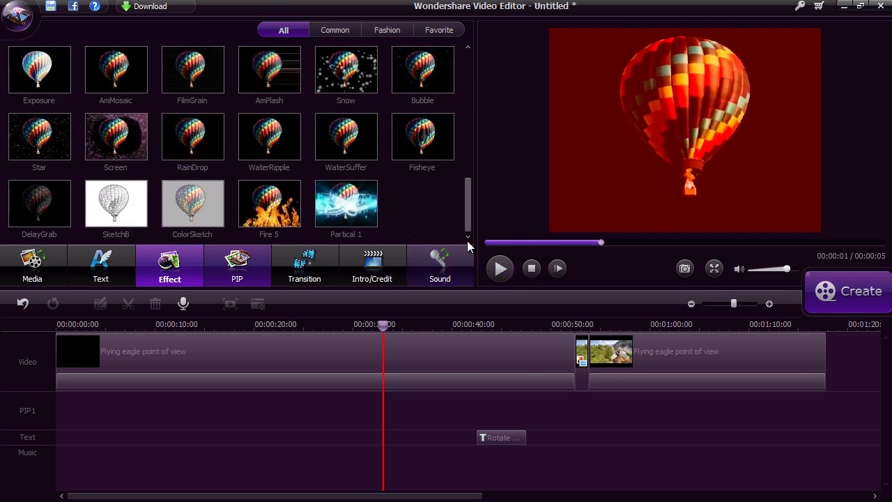
left_click(350, 206)
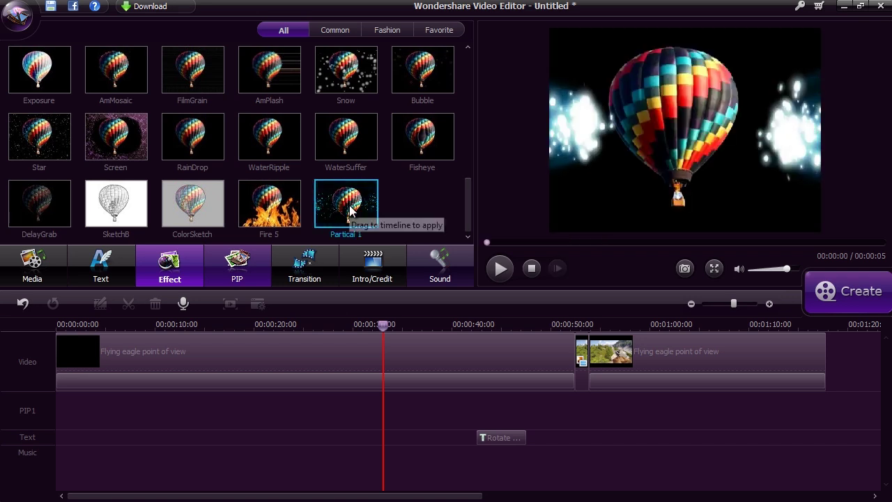
left_click_drag(350, 209, 388, 430)
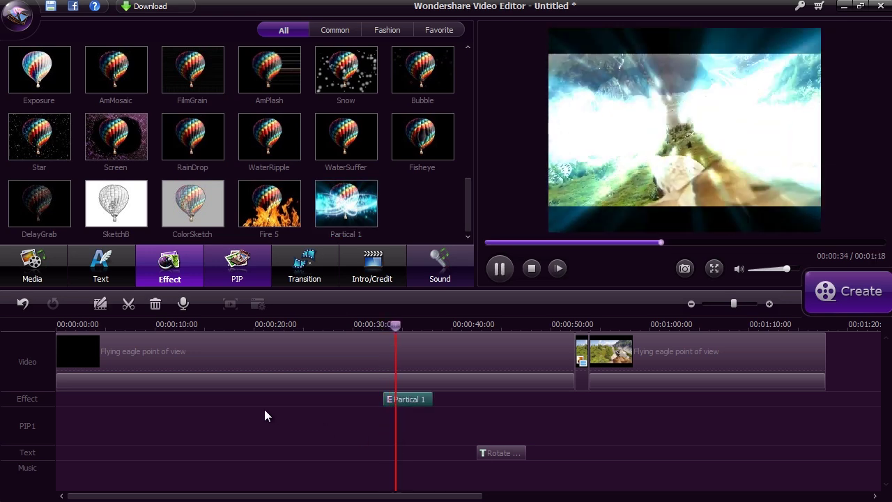
key("space")
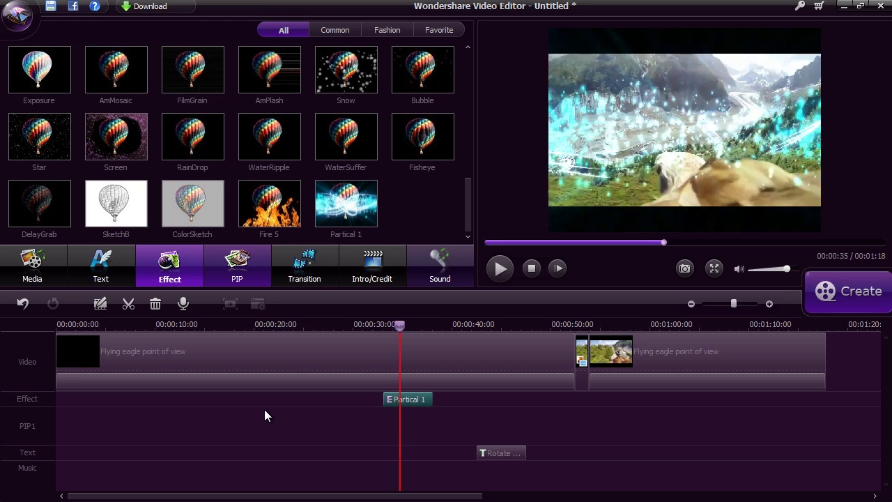
Split the first eagle clip at 25 seconds with Ctrl+B
left_click(302, 347)
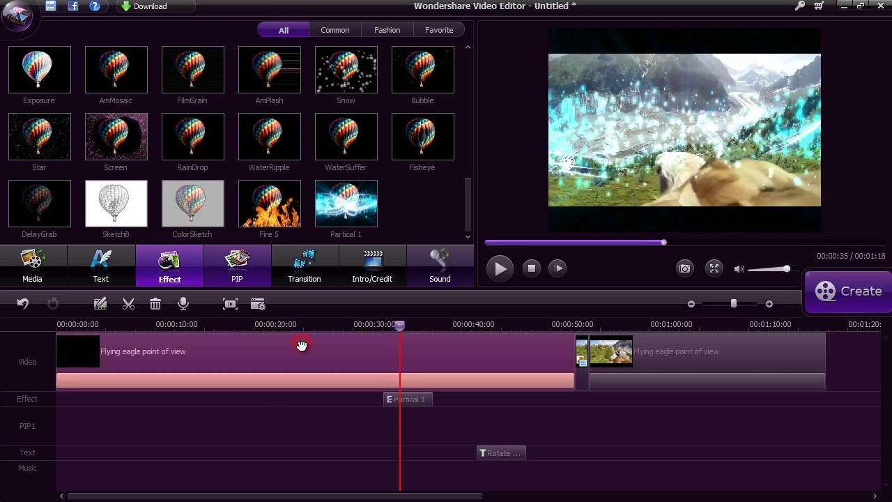
left_click(306, 323)
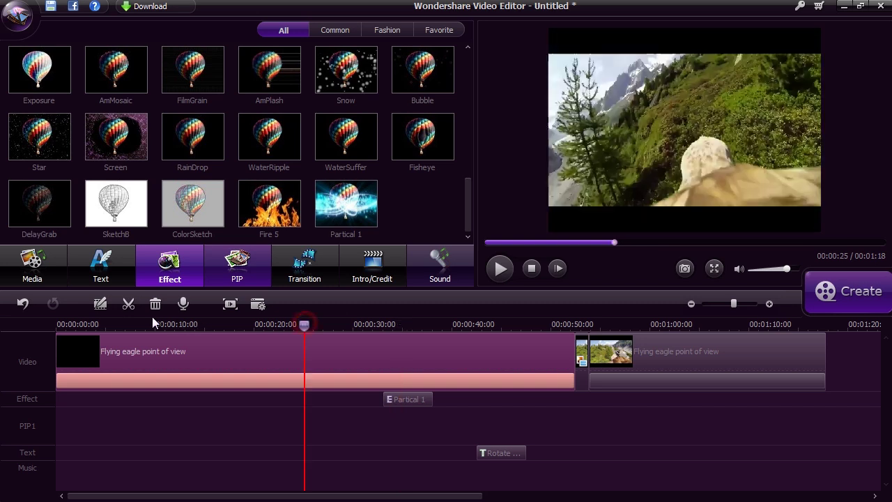
key("ctrl+b")
Preview Col_whisk and Cross_whisk, then put MoveRect_1 at the 25-second split and play it
left_click(305, 268)
left_click(429, 75)
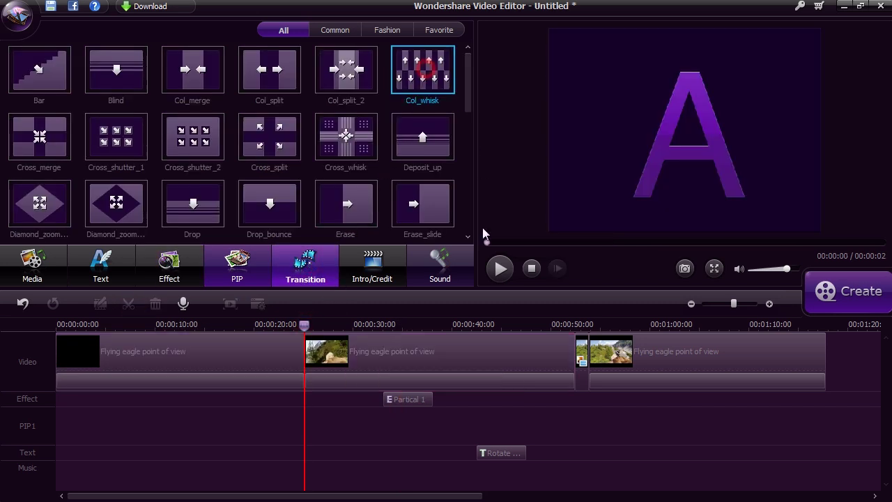
left_click(499, 269)
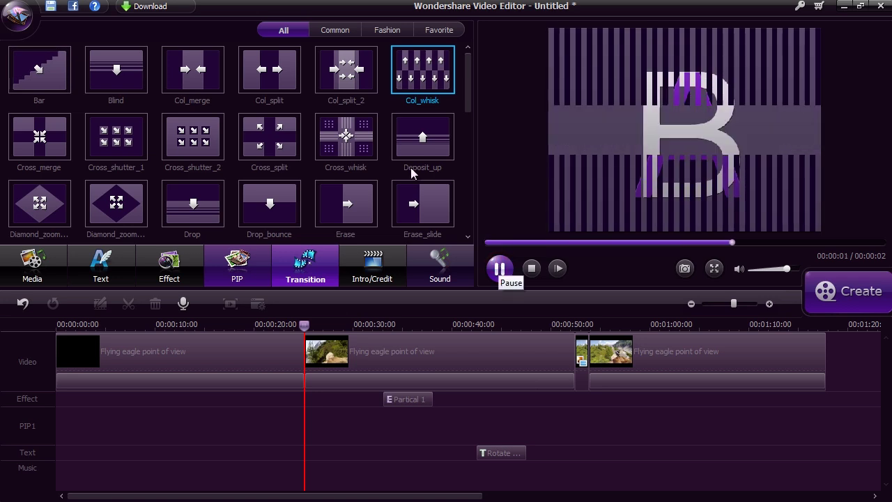
left_click(345, 136)
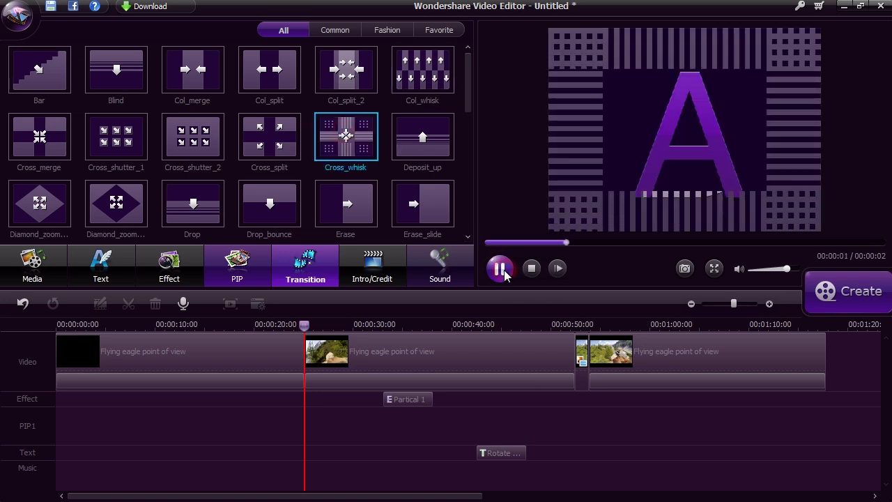
left_click_drag(467, 87, 468, 108)
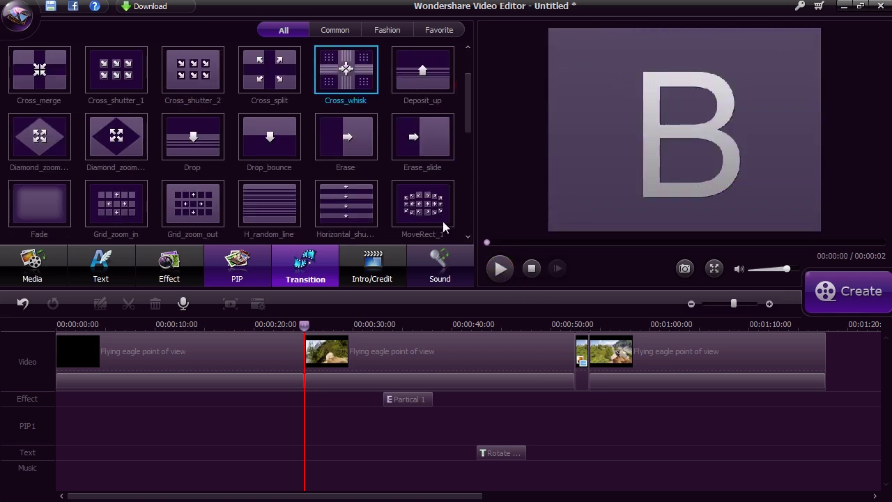
left_click(422, 204)
left_click(296, 366)
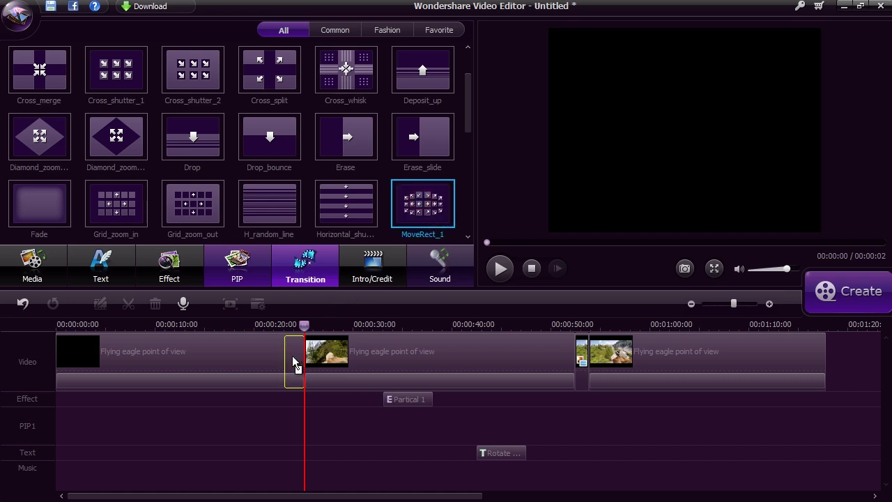
left_click_drag(288, 378, 286, 396)
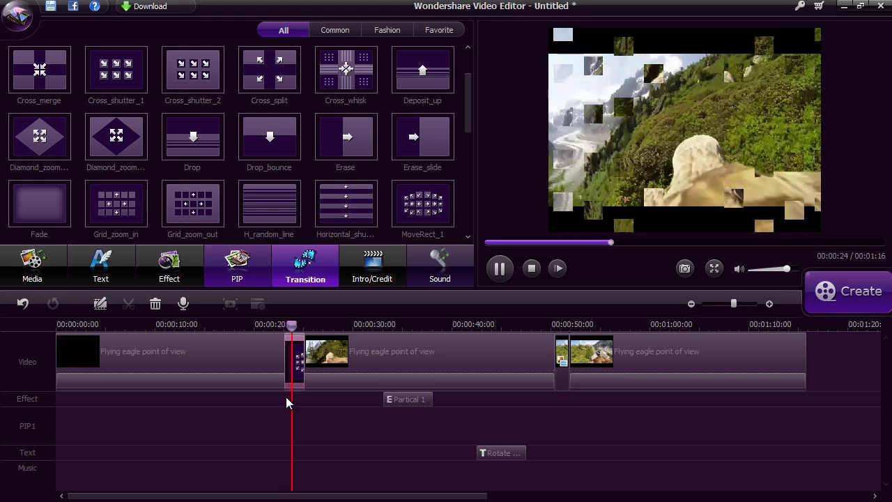
key("space")
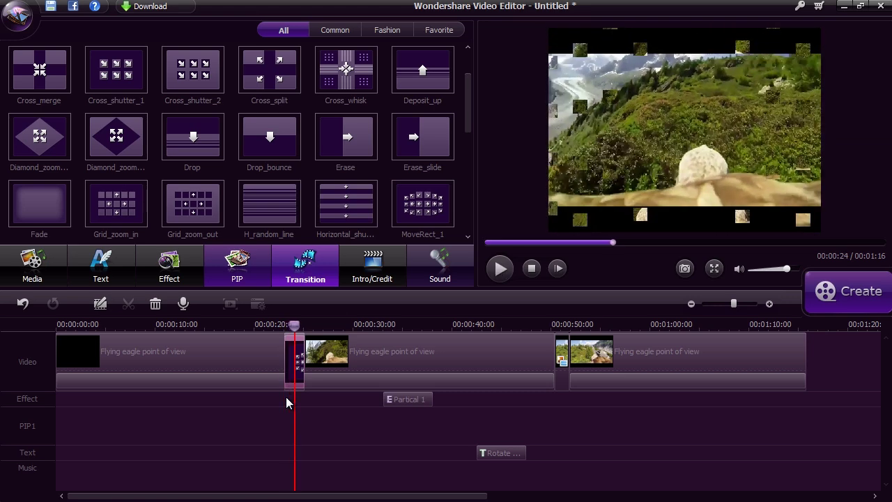
left_click(170, 354)
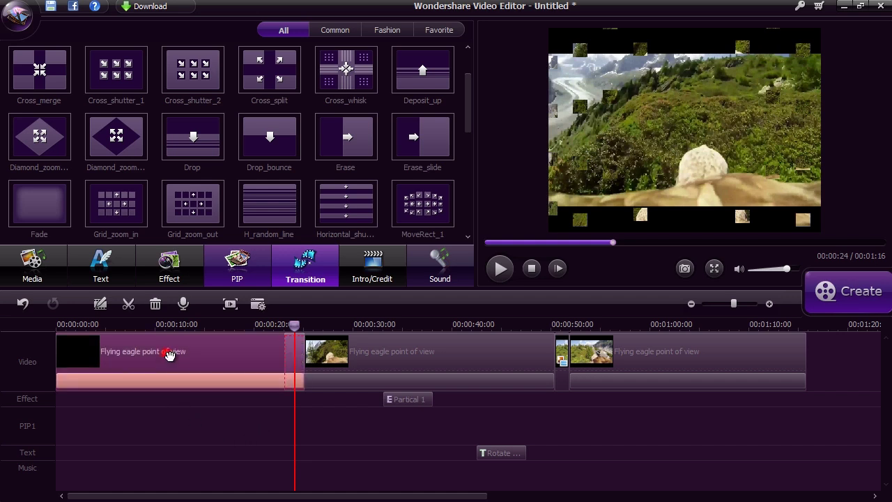
Place the Bright intro template at the start of the video
left_click(391, 260)
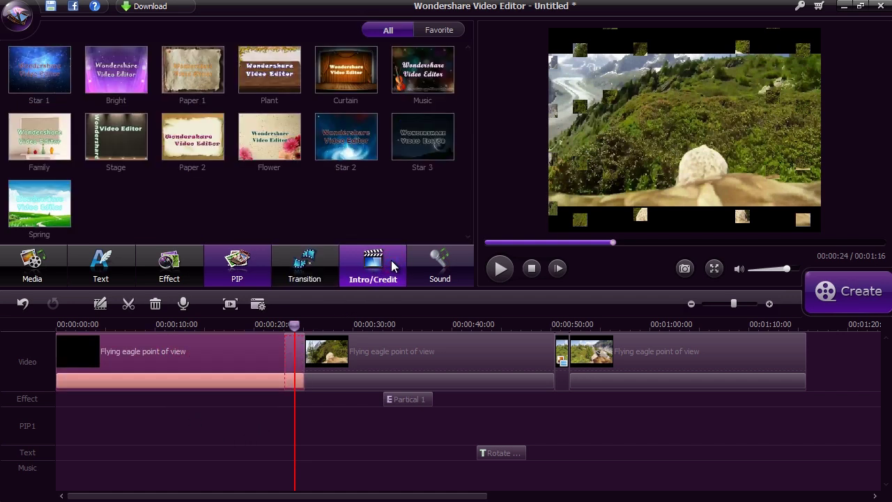
left_click(127, 81)
left_click_drag(127, 82, 59, 354)
Change the intro title to 'Flying Eagle POV' and play the video
double_click(77, 454)
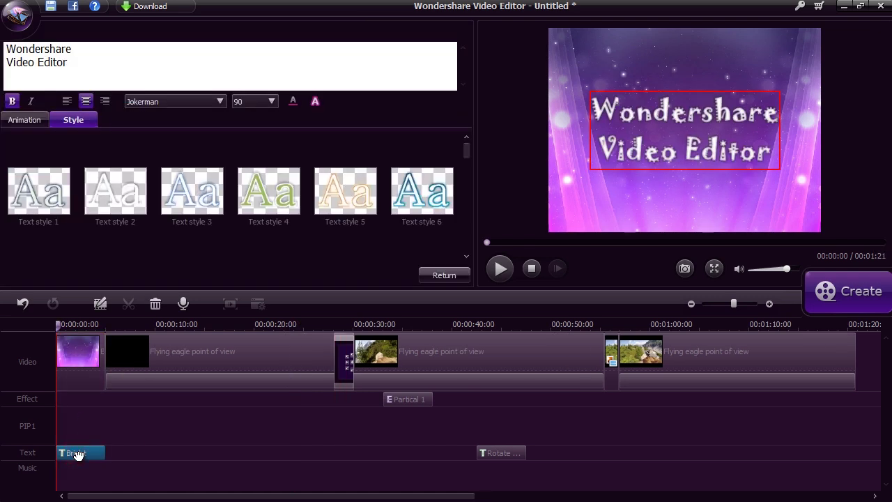
triple_click(80, 61)
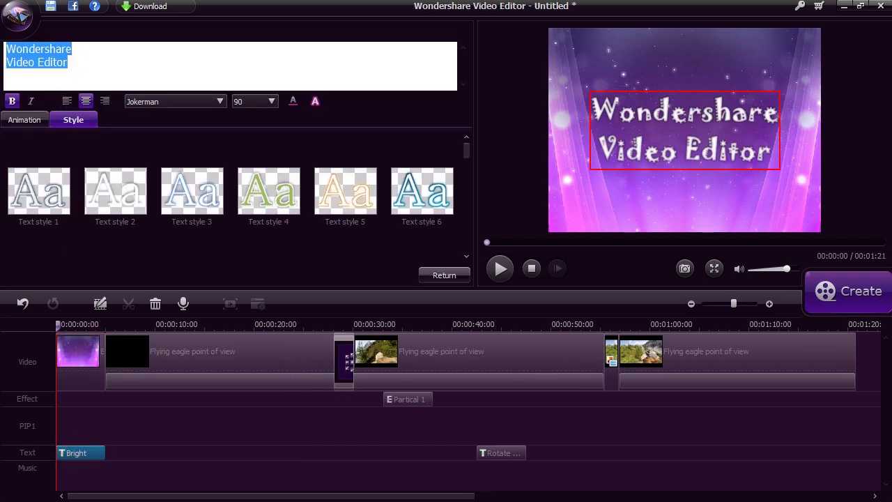
type("Flying Eagle")
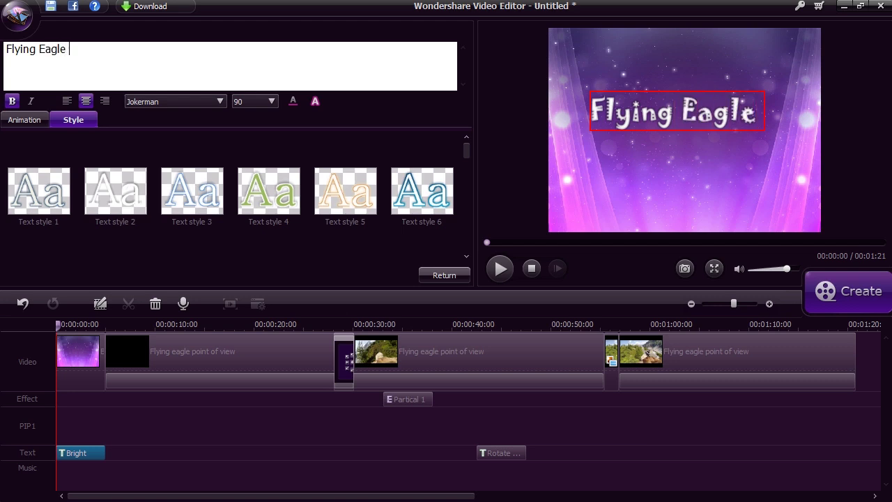
type(" POV")
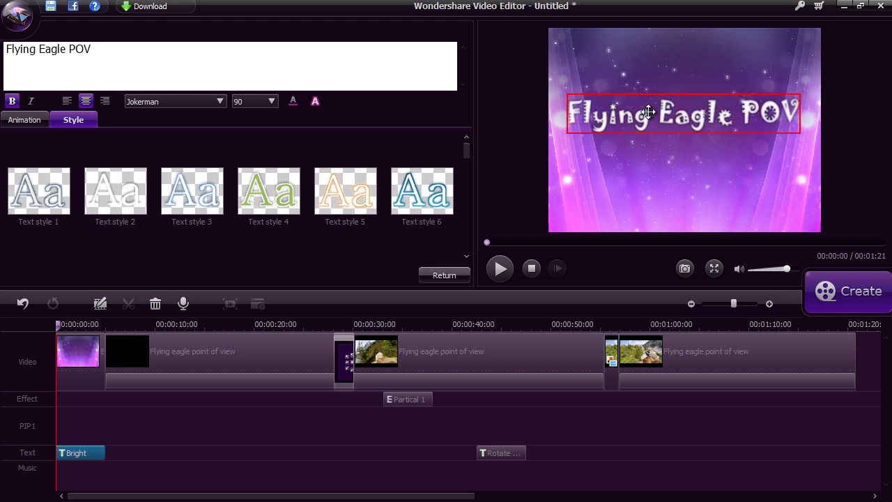
left_click(445, 275)
key("space")
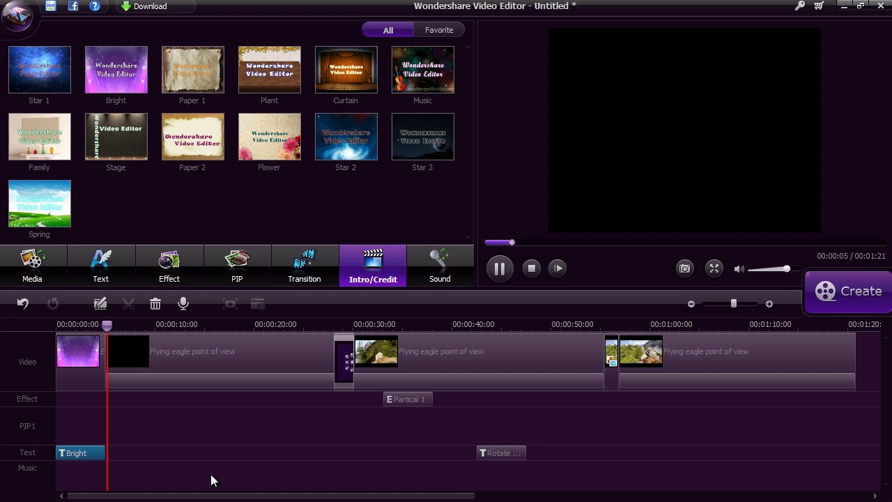
Stop playback and preview the Alarm and Cartoon 3 sound effects
key("space")
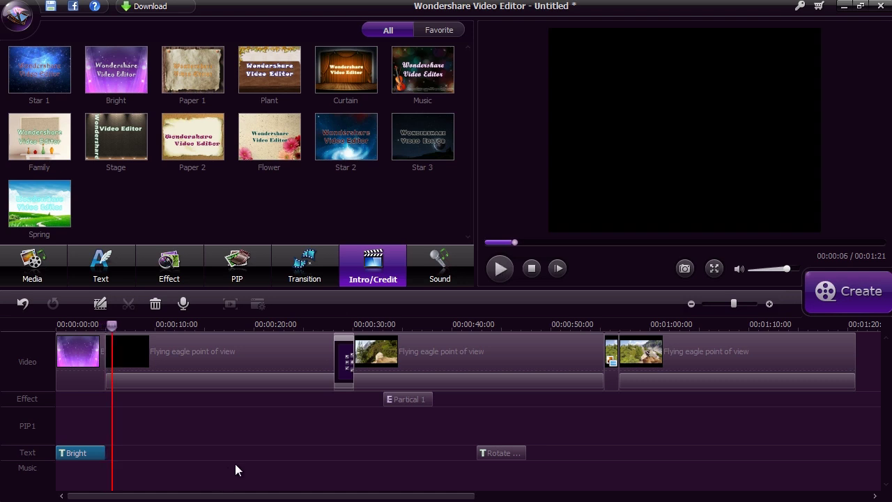
left_click(450, 270)
left_click(499, 268)
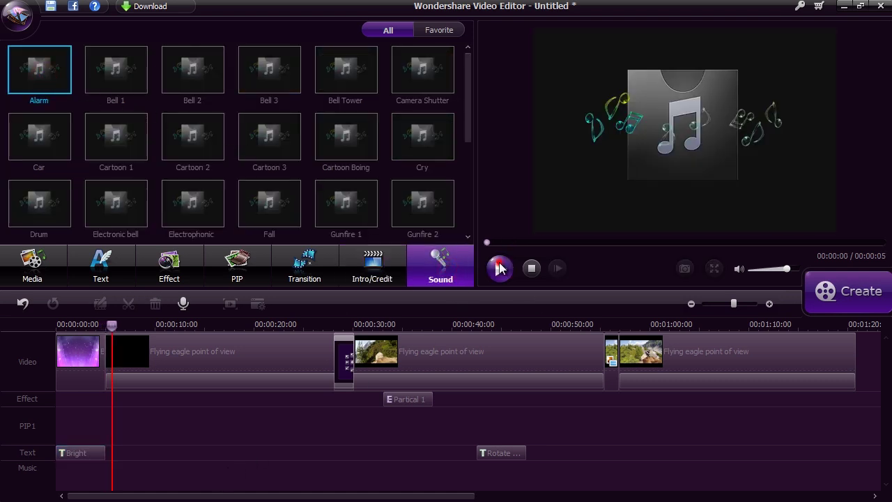
left_click(296, 154)
left_click(499, 268)
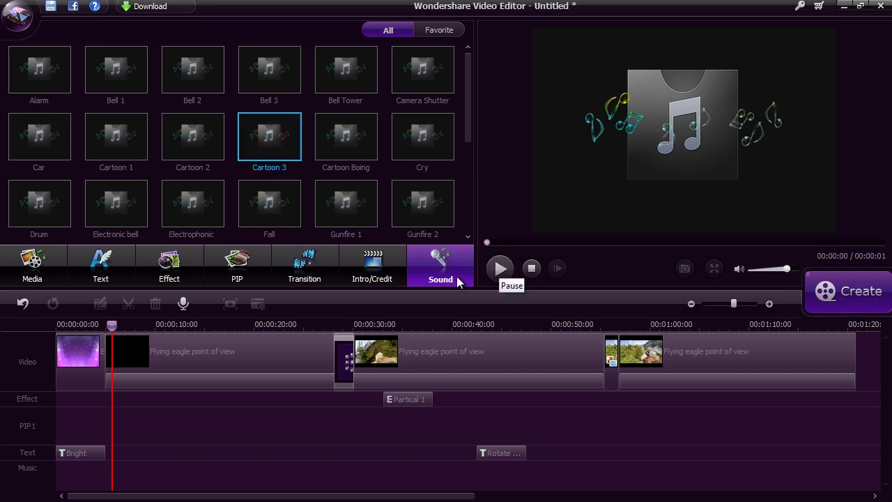
Put the Drum sound on the timeline at about 0:17 and play to hear it
left_click_drag(40, 205, 227, 376)
key("space")
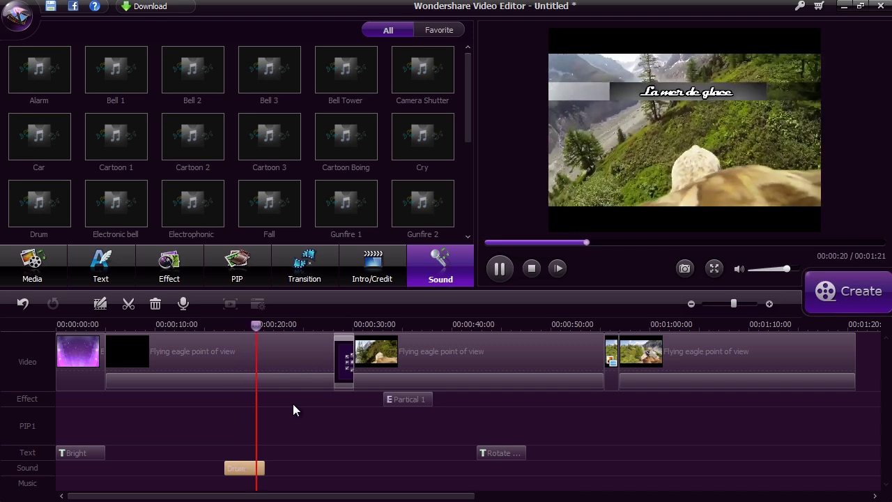
key("space")
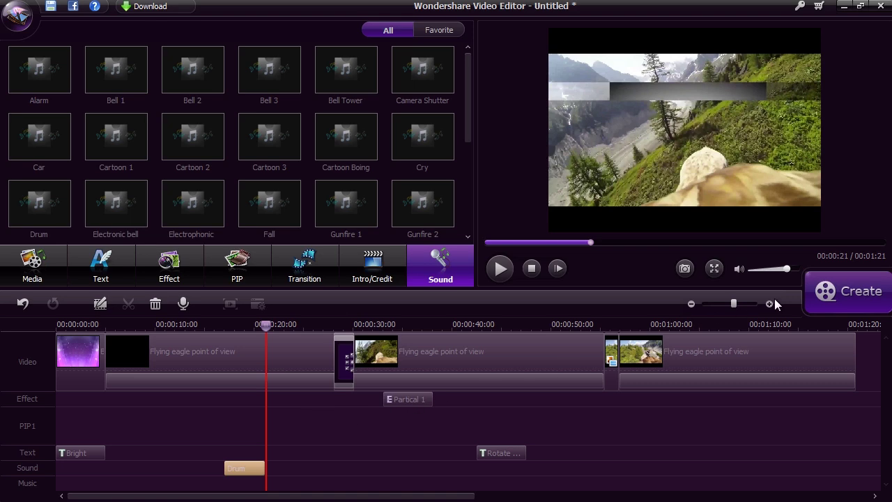
In the Create export window, browse the device list, then try MOV on the Format tab
left_click(845, 293)
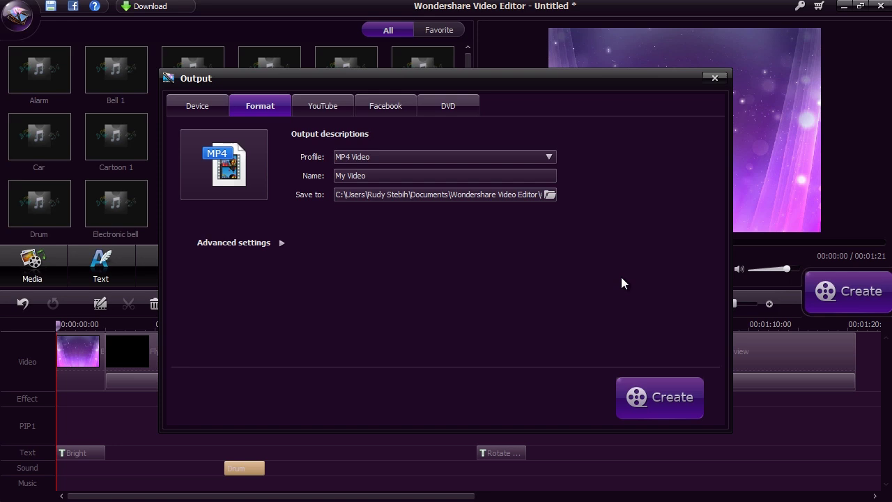
left_click(204, 107)
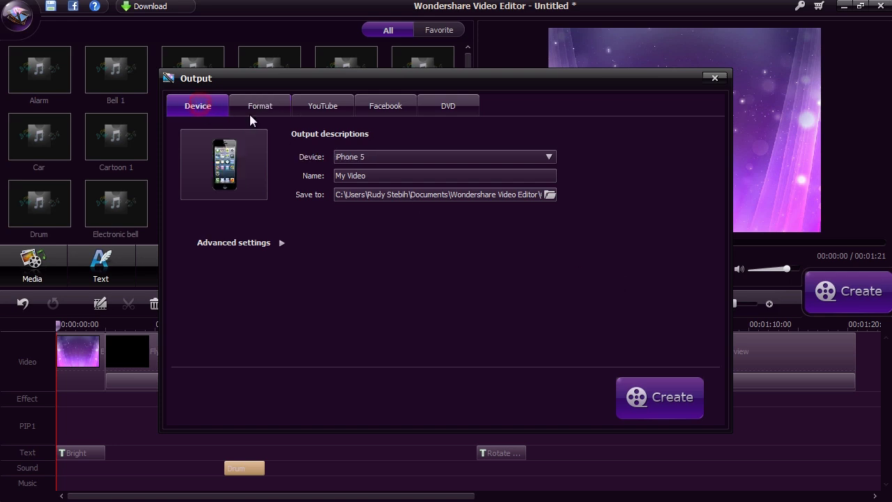
left_click(549, 156)
left_click_drag(611, 186, 622, 235)
left_click(656, 243)
left_click(255, 106)
left_click(549, 157)
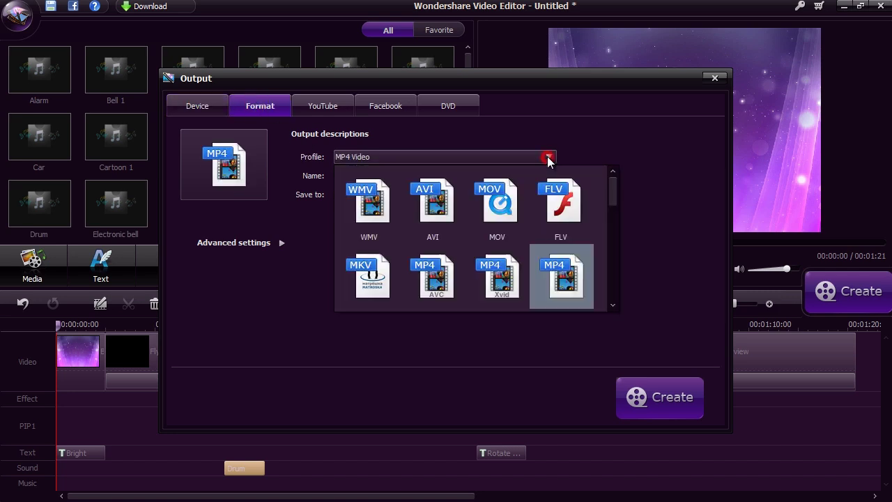
left_click(502, 212)
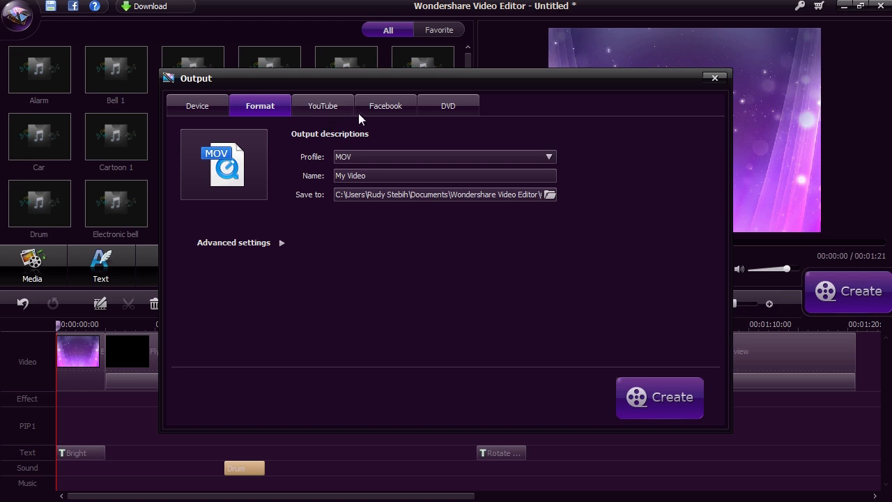
Check the DVD options, then choose MP4 Video and start creating 'My Video'
left_click(452, 105)
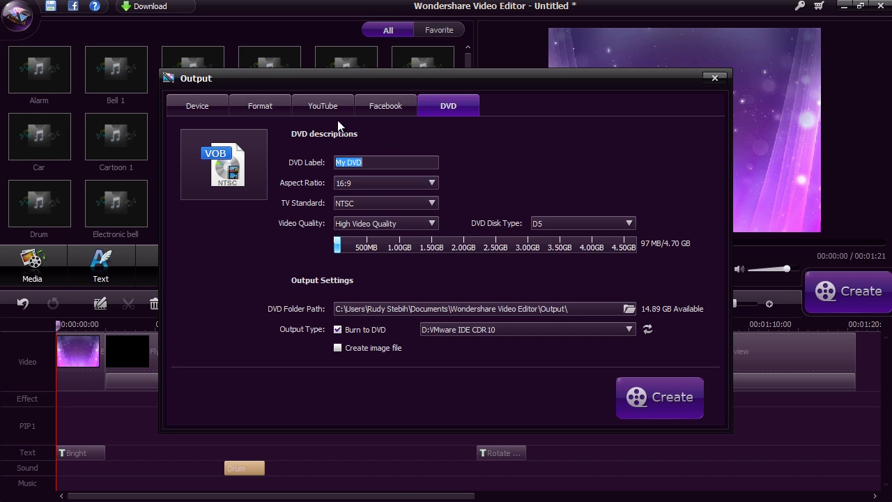
left_click(266, 105)
left_click(549, 156)
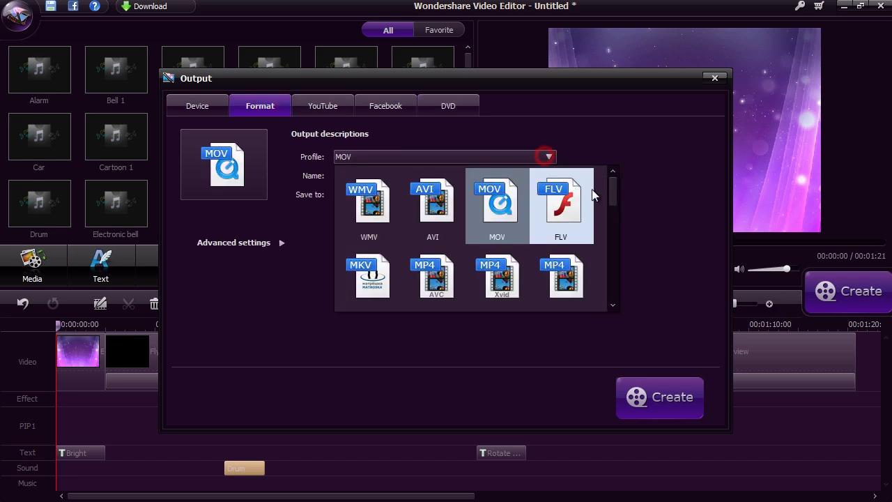
left_click_drag(612, 186, 613, 203)
left_click(584, 219)
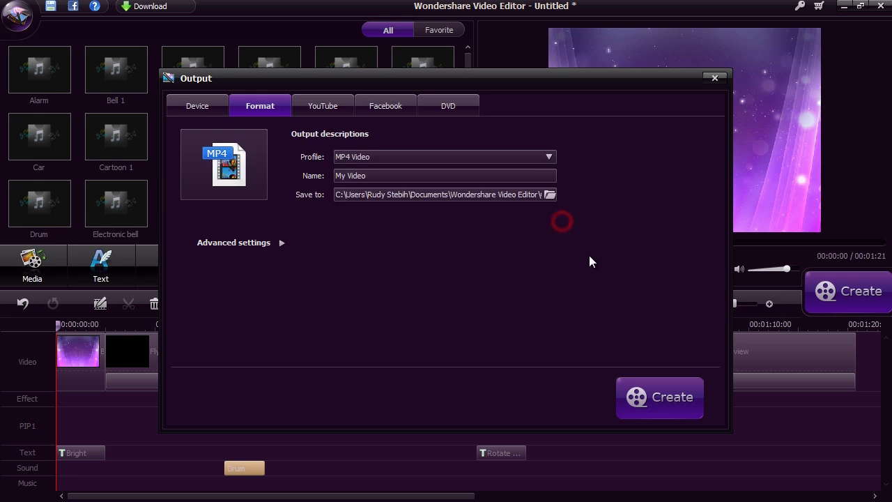
left_click(655, 399)
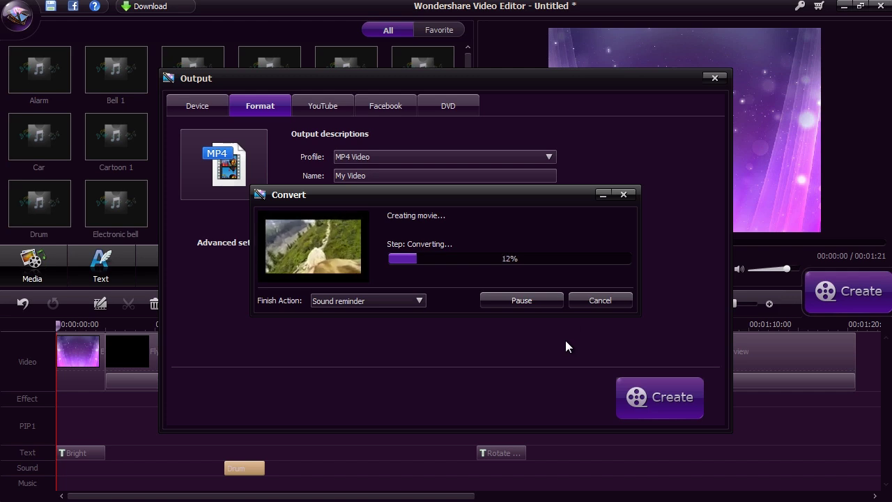
key("alt+Tab")
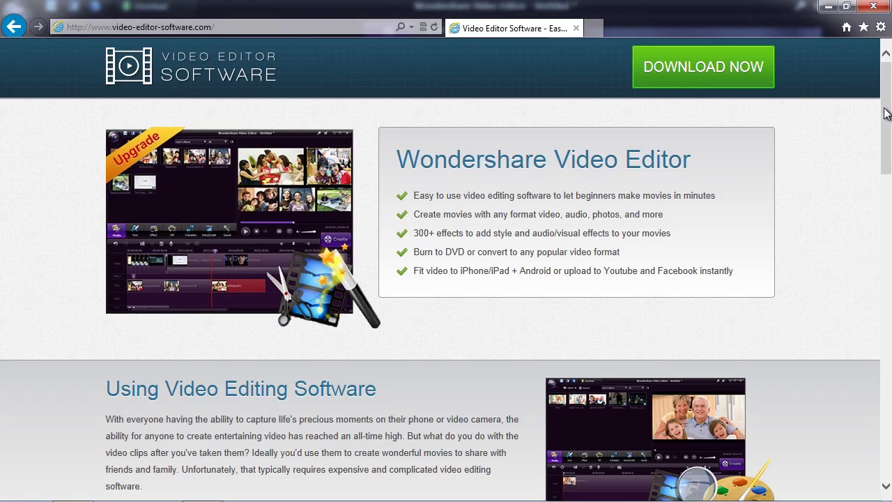
Scroll the video-editor-software.com homepage down to its Download Now section
left_click(885, 111)
left_click_drag(885, 111, 887, 408)
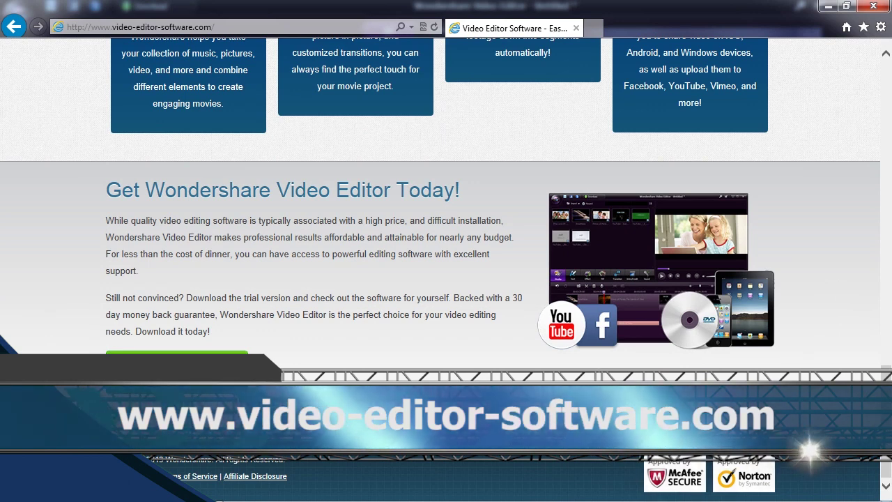